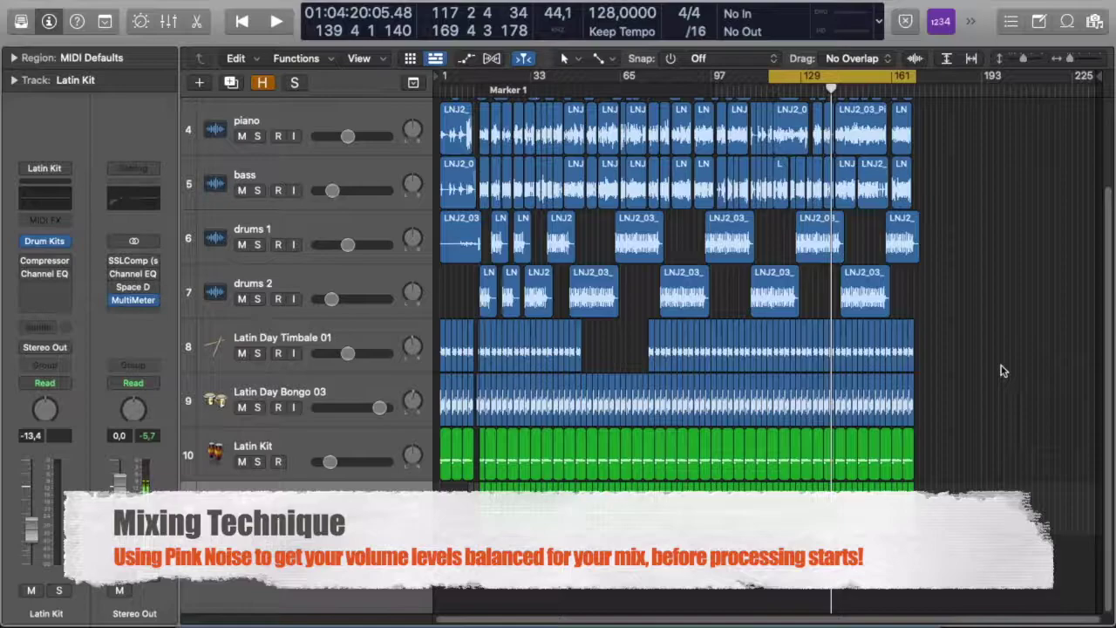
Select all channels from Vox 1 through the second Latin Kit in the mixer and lower their faders together to minimum.
key(x)
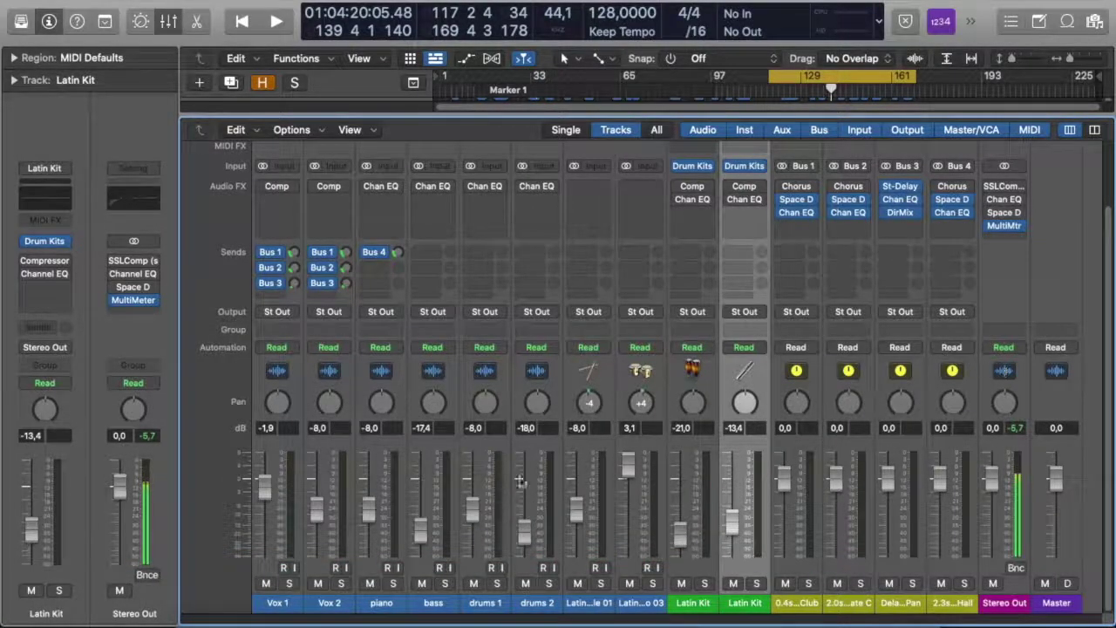
drag(257, 607, 769, 623)
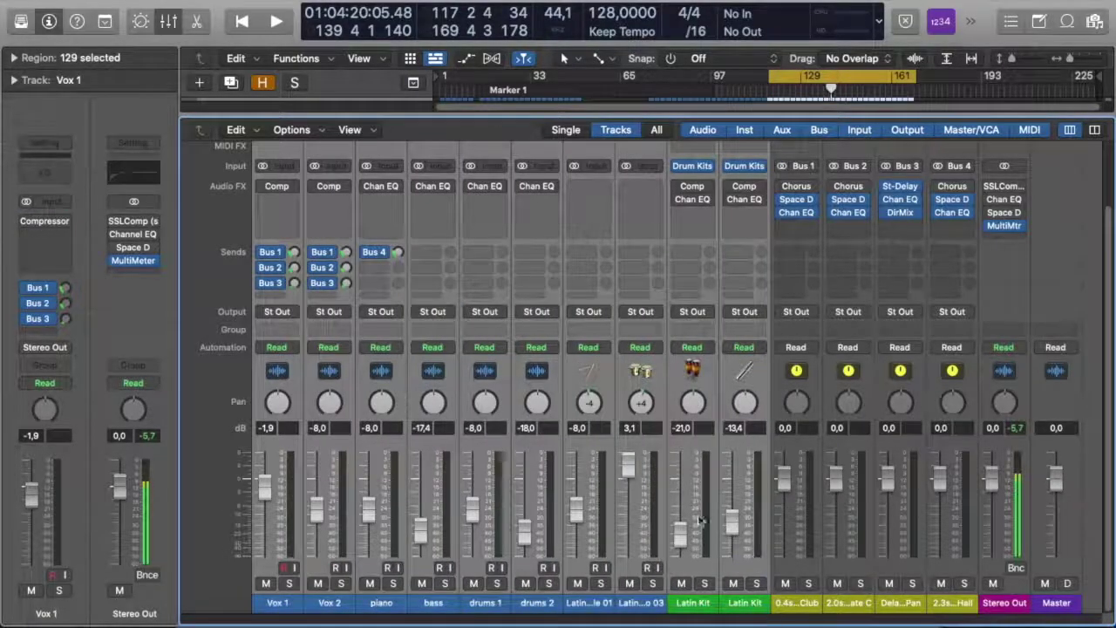
drag(262, 491, 314, 598)
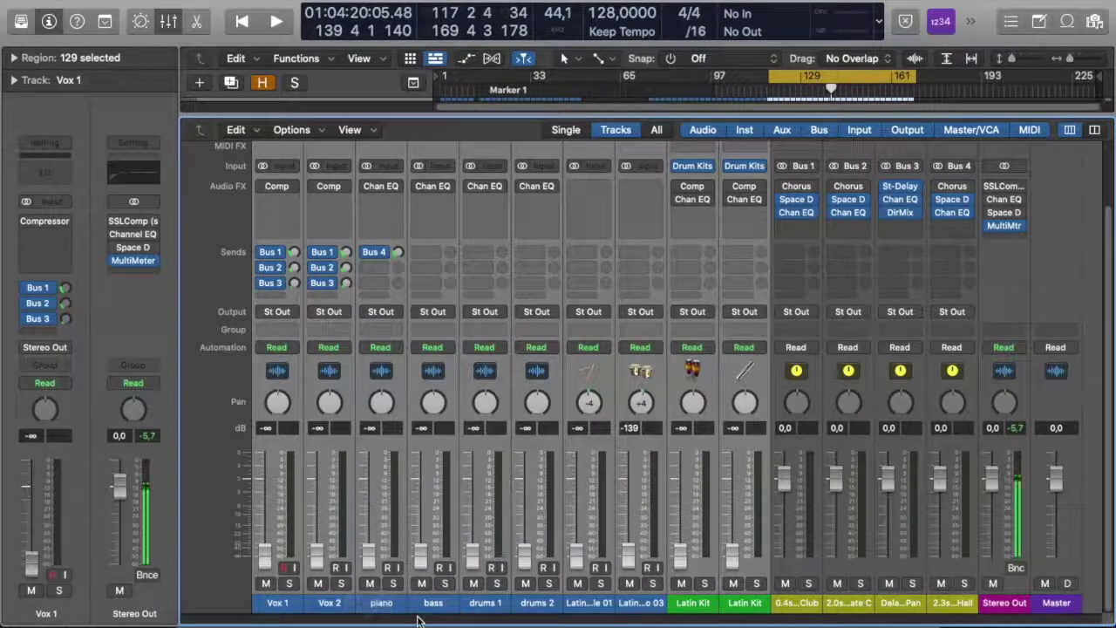
Create one new audio track below the last Latin Kit track in the arrangement and mute it.
key(x)
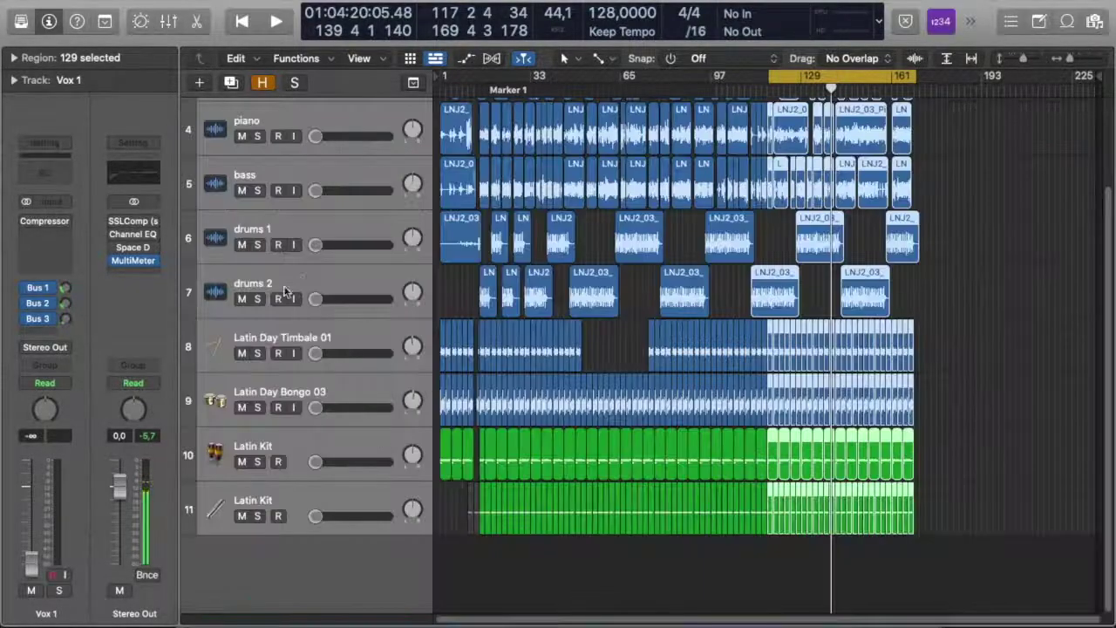
click(345, 506)
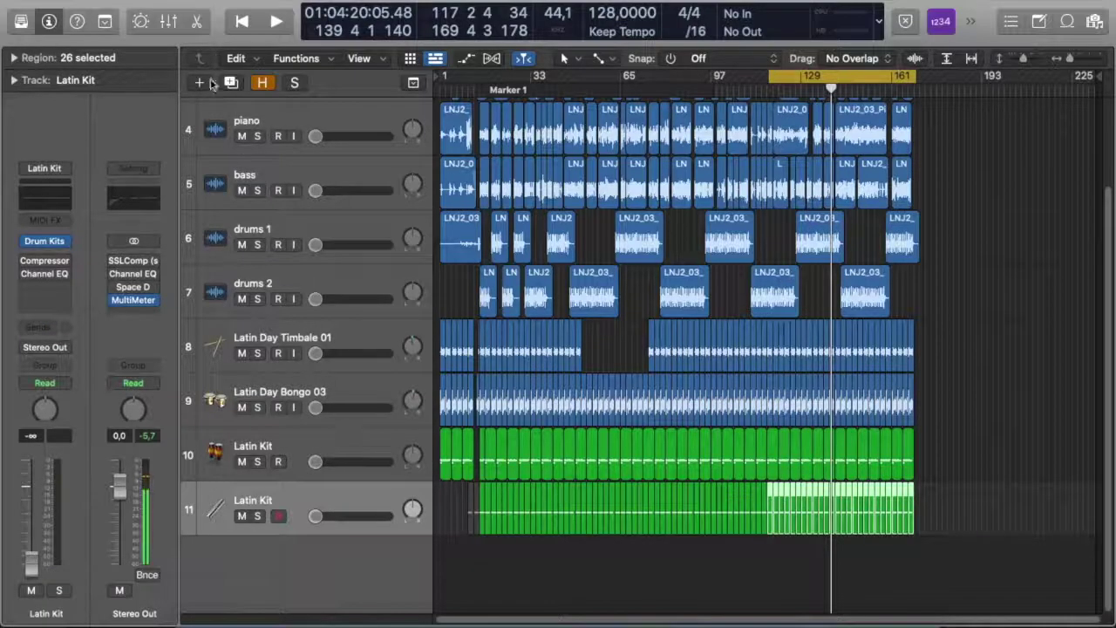
click(200, 83)
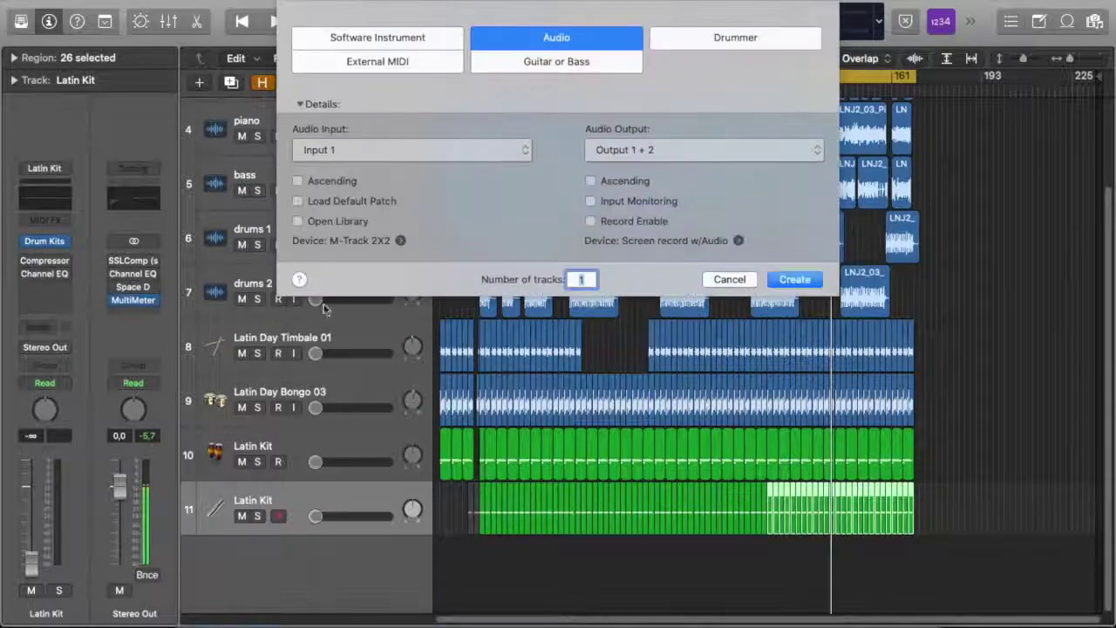
click(815, 280)
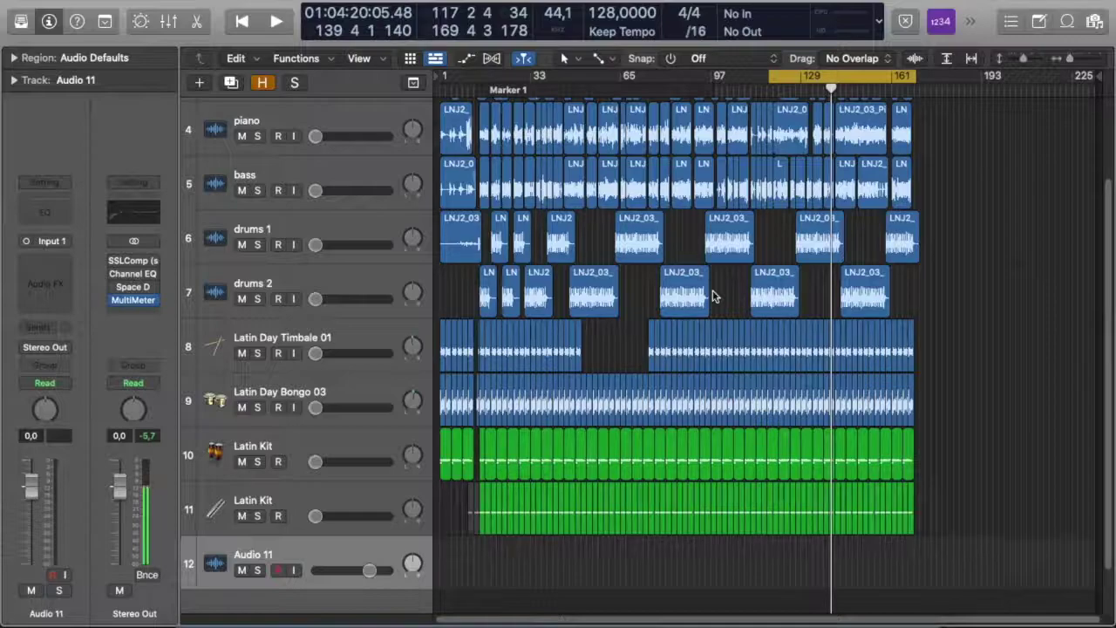
click(241, 570)
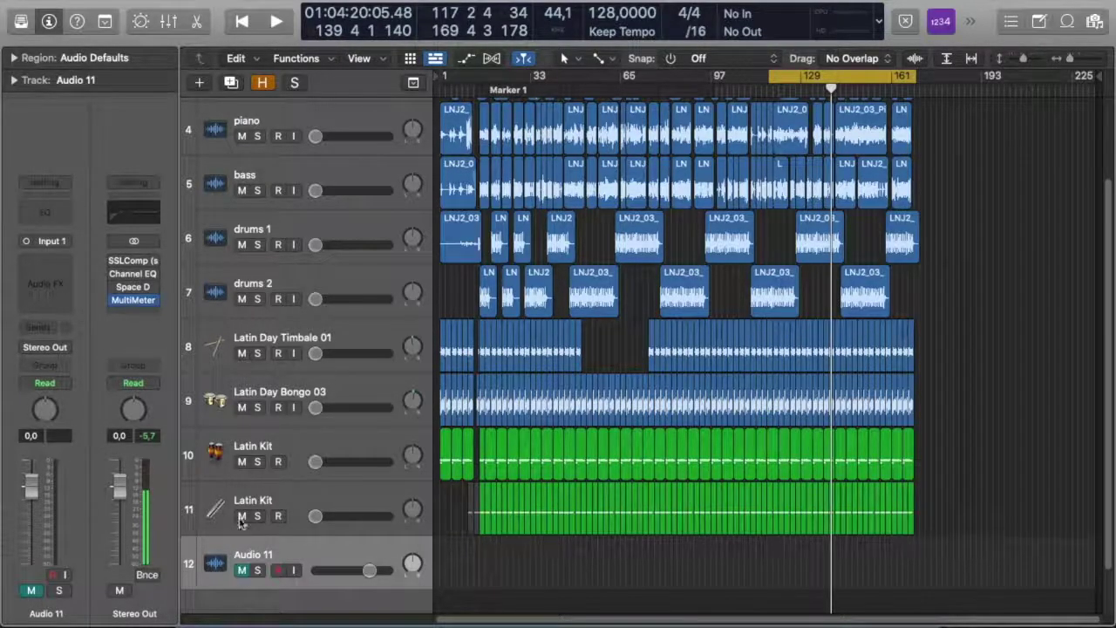
Insert the mono Test Oscillator utility plug-in on the new audio track.
click(43, 260)
mouse_move(79, 402)
mouse_move(39, 533)
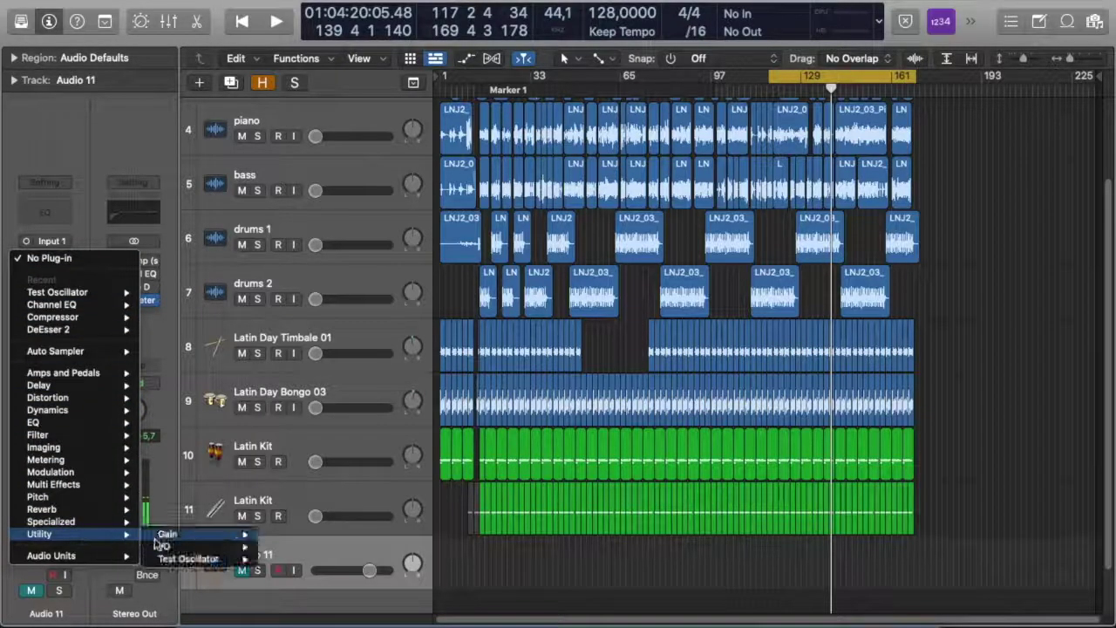
mouse_move(183, 558)
click(286, 560)
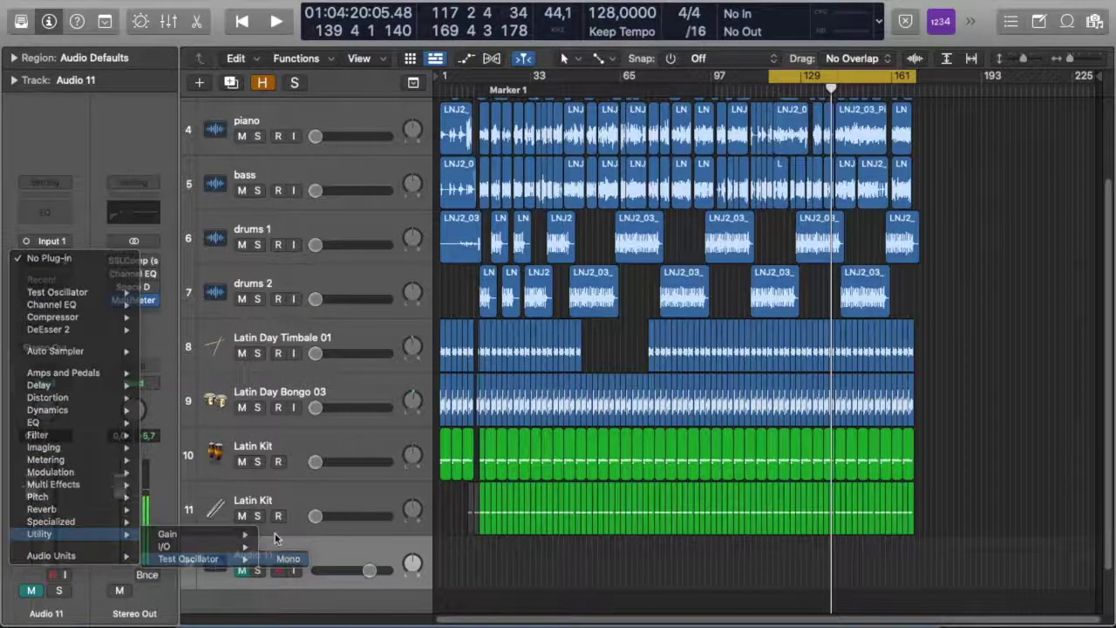
Switch the new track's input format to stereo and set the Test Oscillator's generator to Pink Noise.
click(26, 242)
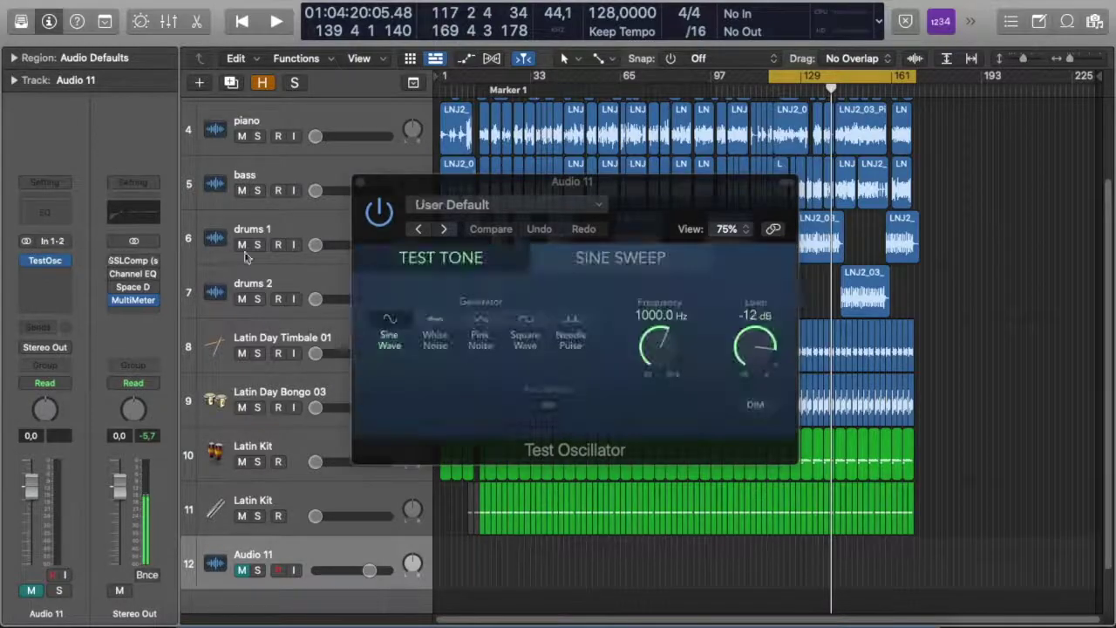
click(482, 328)
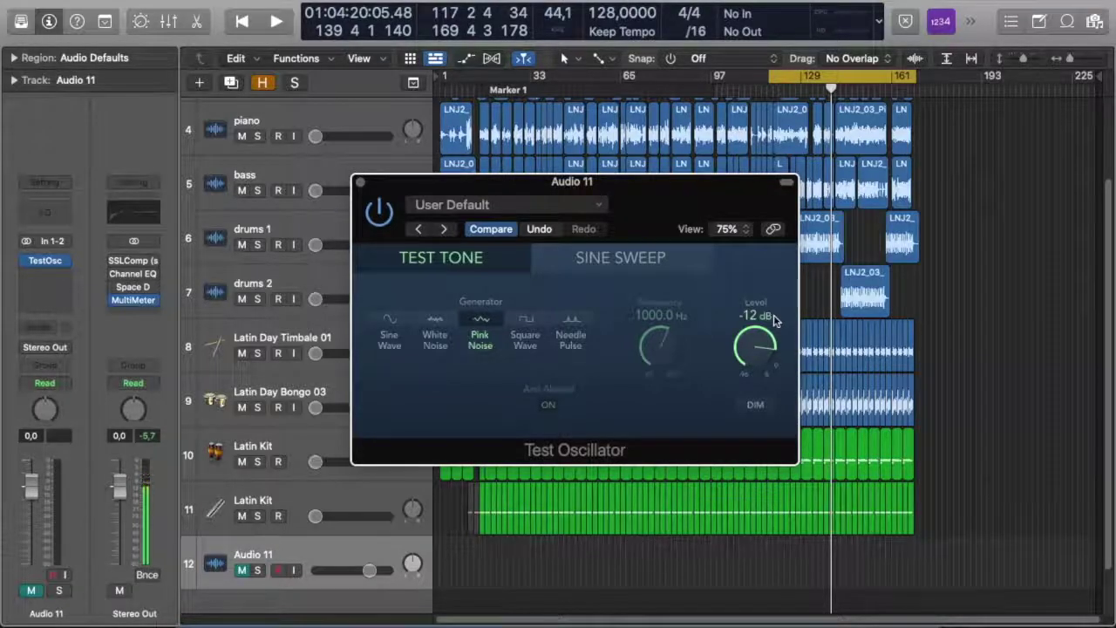
click(360, 183)
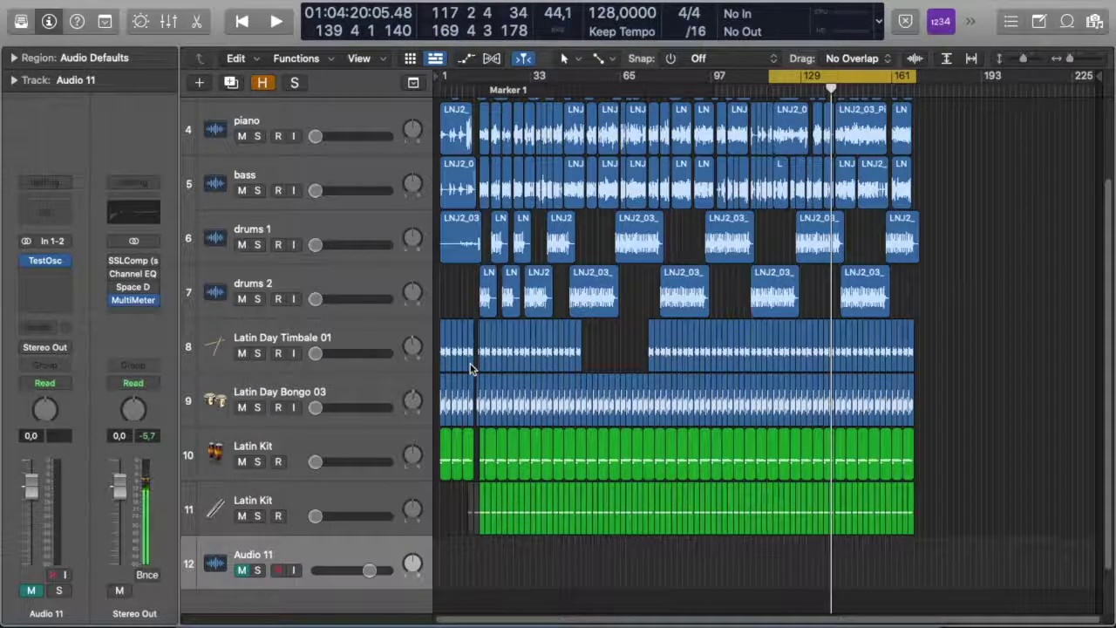
Rename the new audio channel "pink noise" in the mixer, and audition it by unmuting it briefly before muting it again.
key(x)
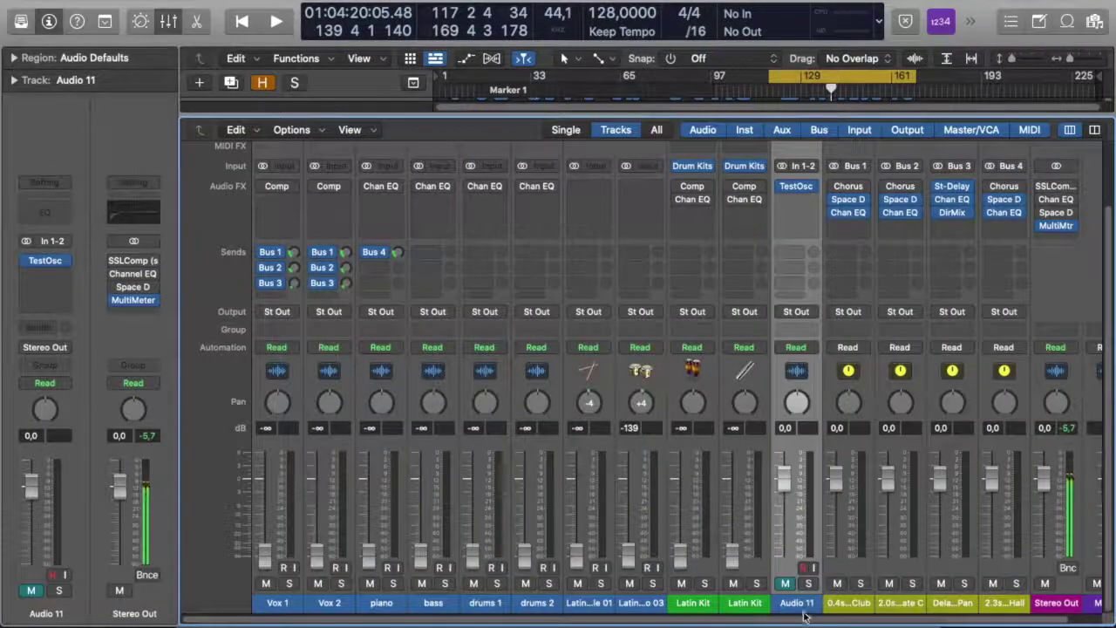
double_click(795, 602)
text(pink noise)
key(Return)
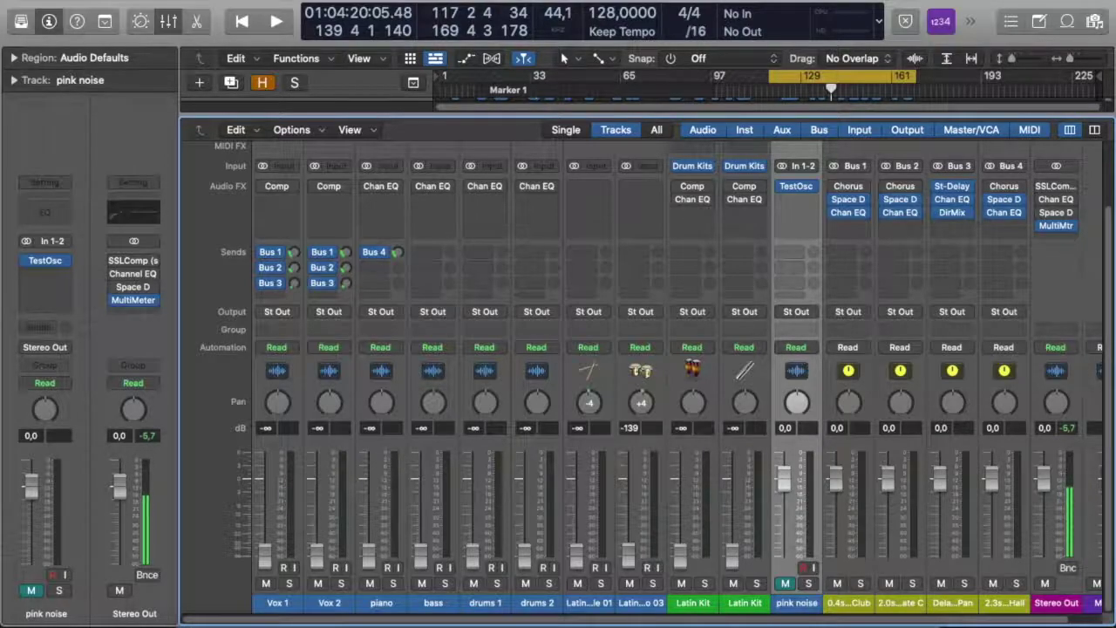
click(785, 584)
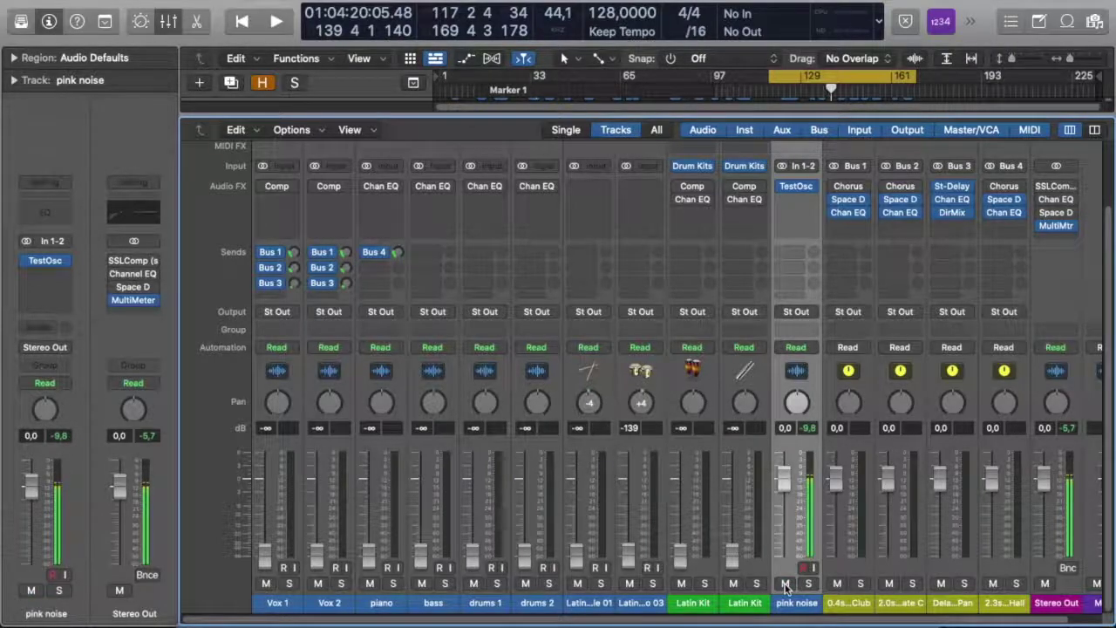
click(784, 584)
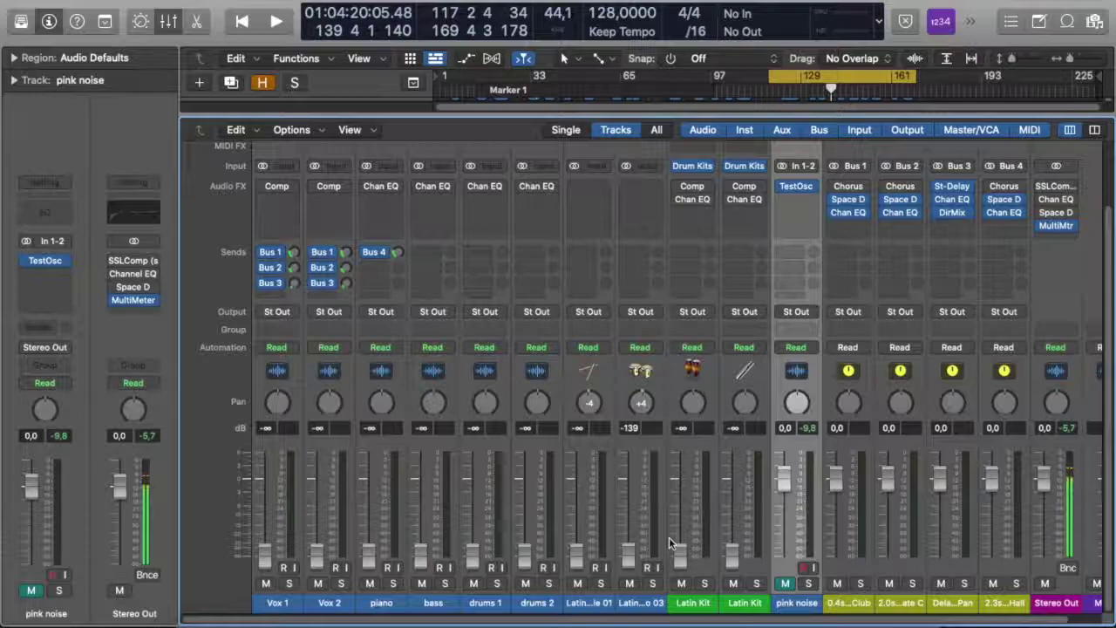
Play the song with the pink noise unmuted, raising Vox 1 to about -1.5 dB and Vox 2 to about -4.0 dB.
key(space)
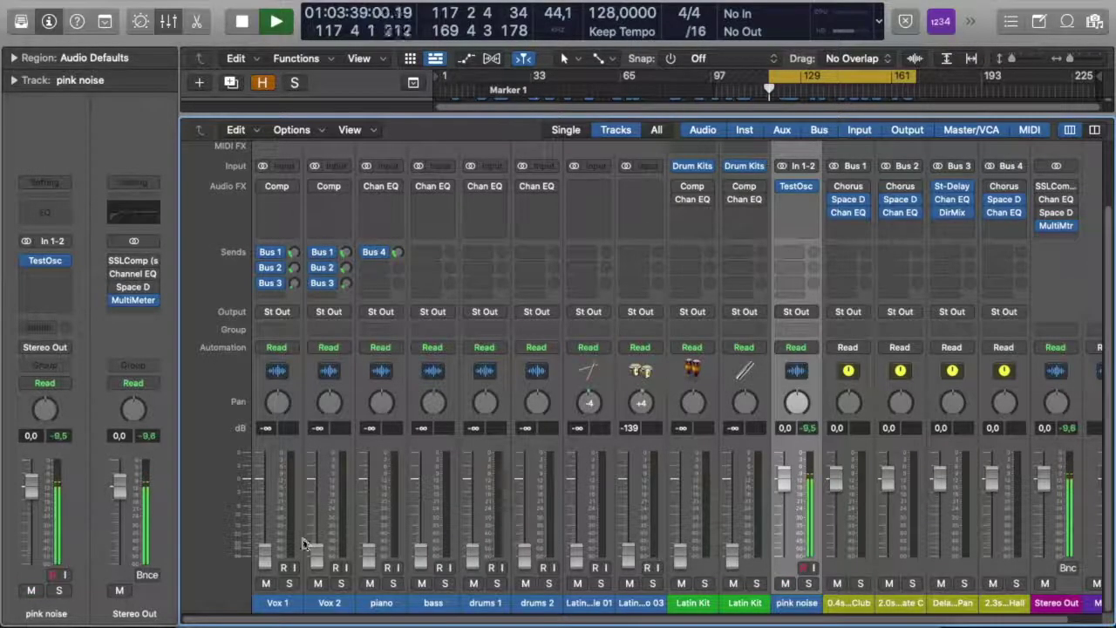
drag(270, 556, 270, 481)
drag(316, 554, 316, 494)
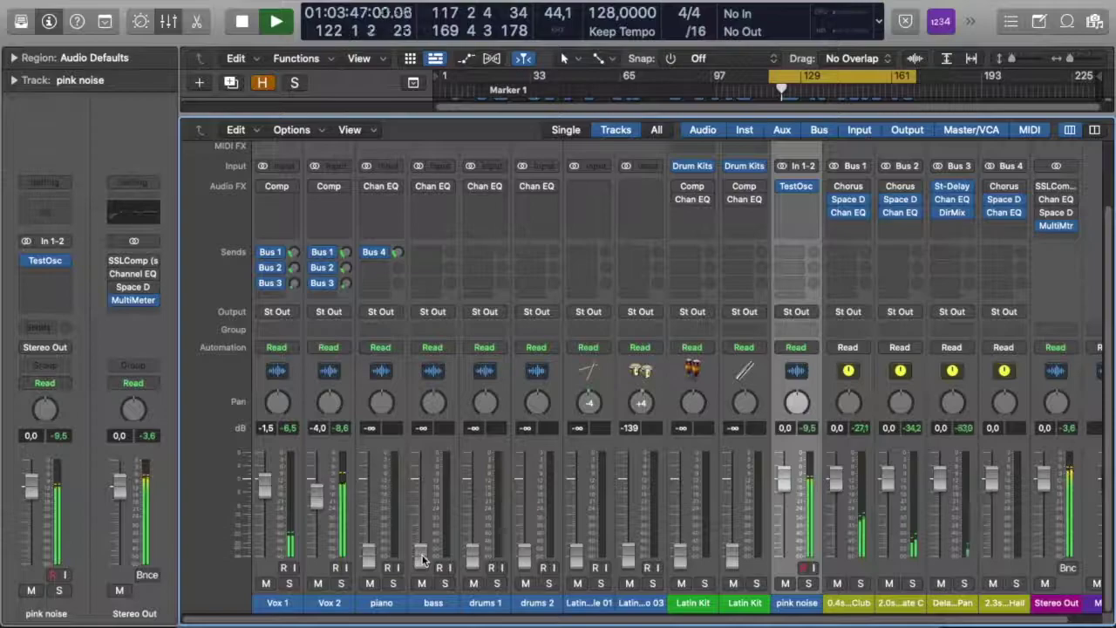
Raise bass to about -5.9 dB, piano to about -6.4 dB, drums 1 to about -4.7 dB and drums 2 to about -3.7 dB.
drag(423, 558, 426, 506)
drag(369, 554, 369, 510)
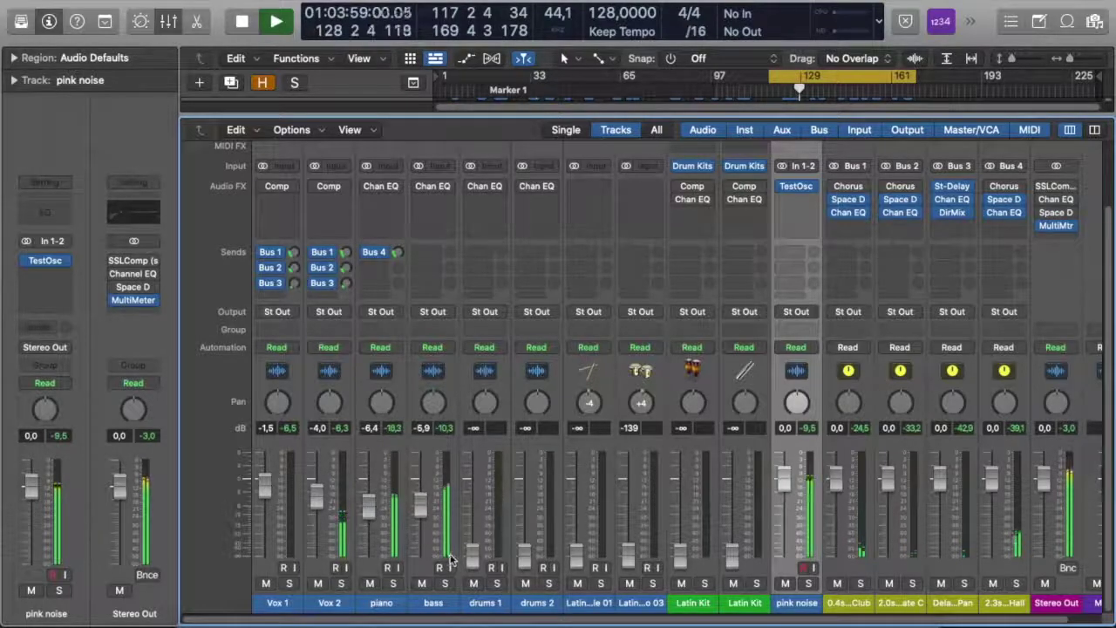
drag(472, 555, 472, 500)
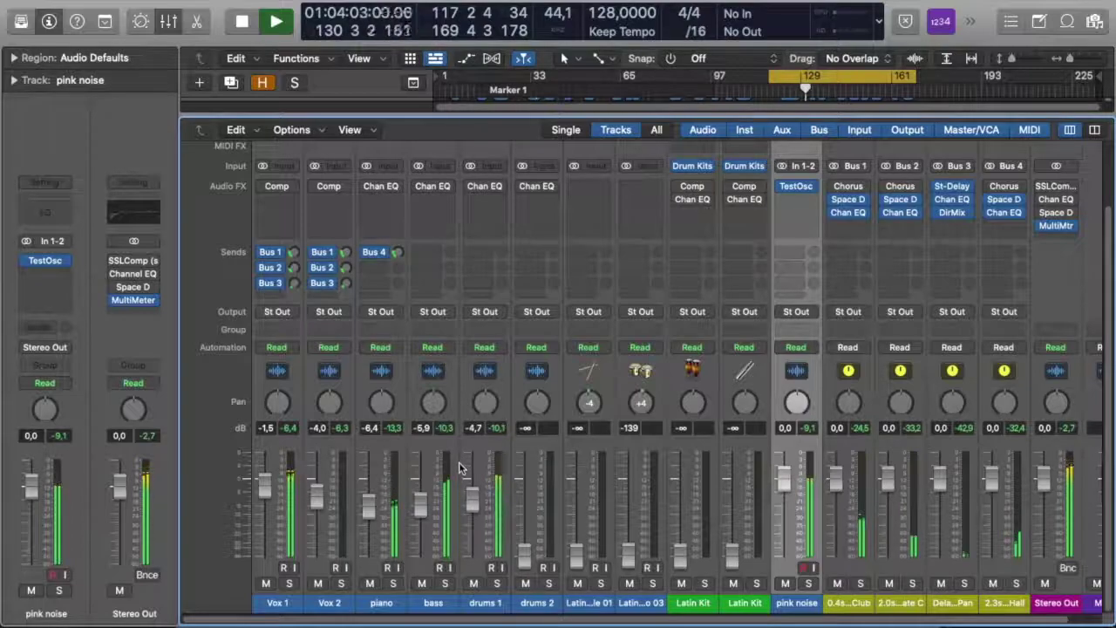
drag(524, 551, 524, 494)
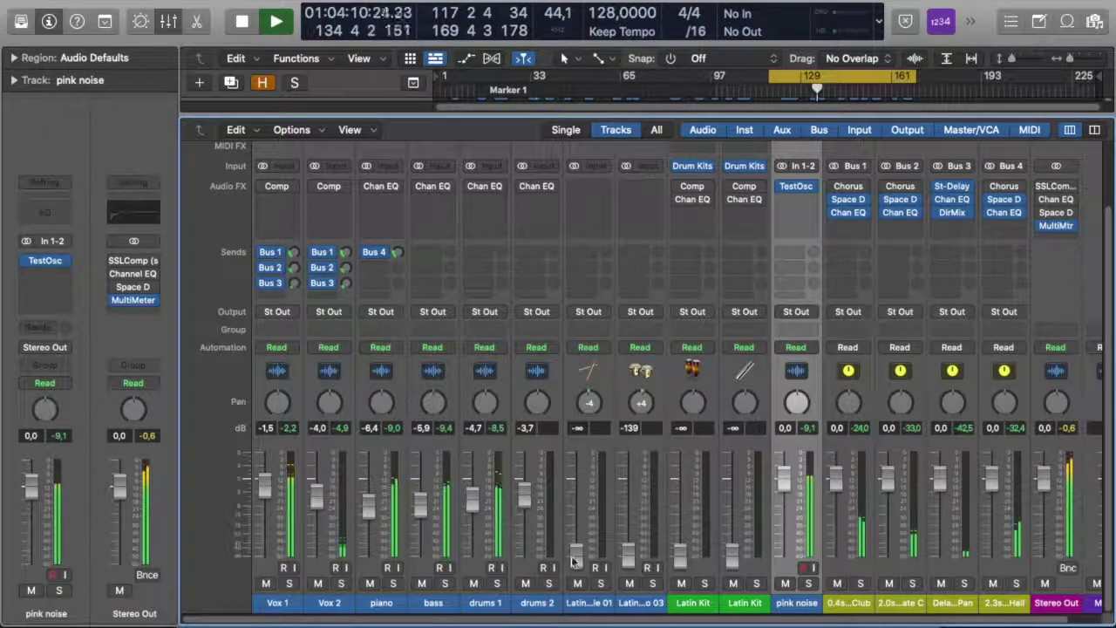
Raise the timbale to about -7.6 dB, bongo to about -4.5 dB, and the two Latin Kits to about -10.2 dB and -9.6 dB.
drag(580, 563, 580, 480)
drag(577, 506, 576, 511)
drag(628, 553, 628, 492)
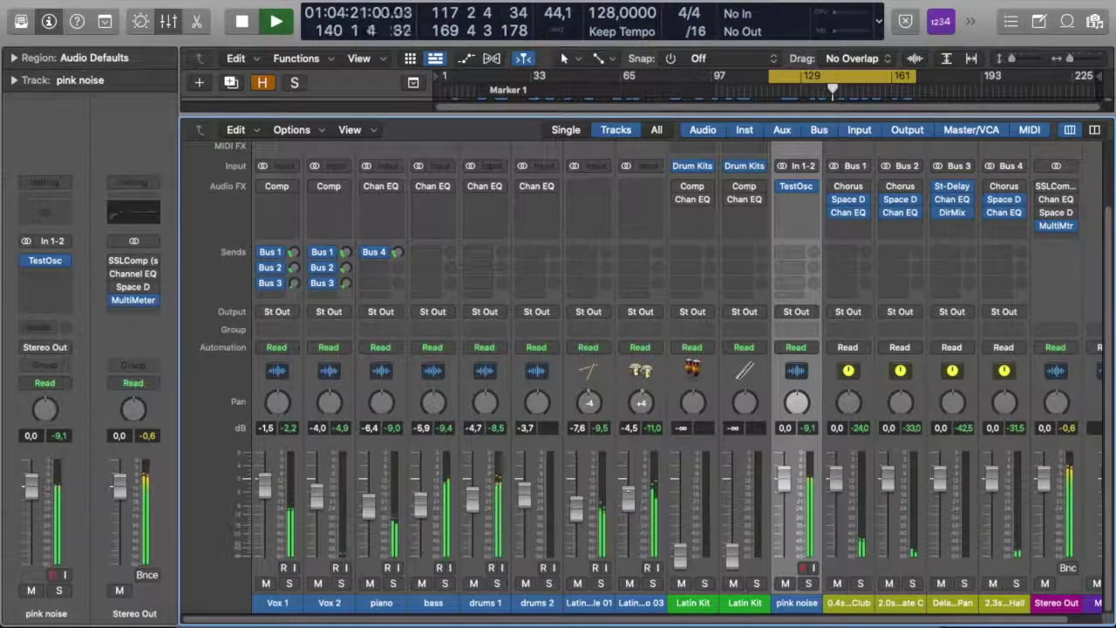
drag(680, 554, 684, 508)
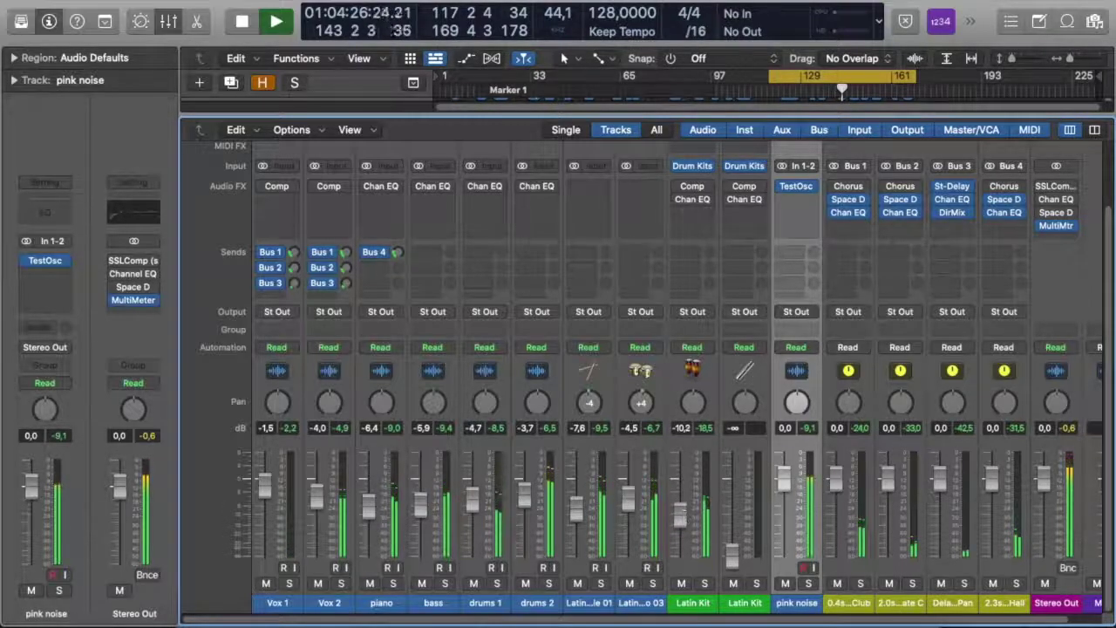
drag(734, 565, 728, 514)
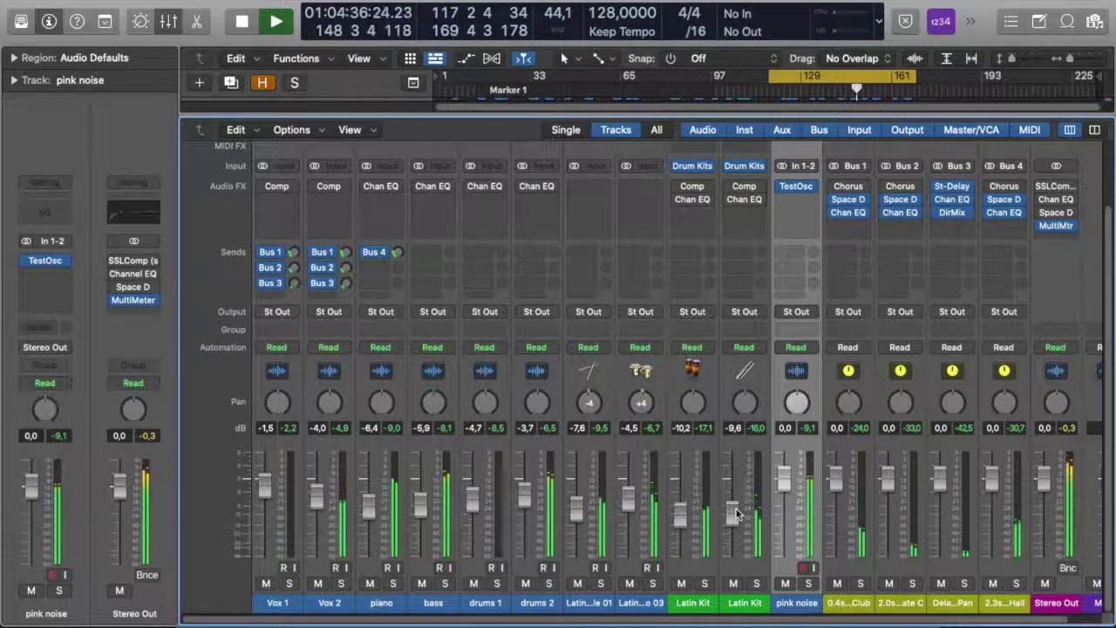
Mute the pink noise channel to hear the mix on its own, and stop playback.
click(786, 586)
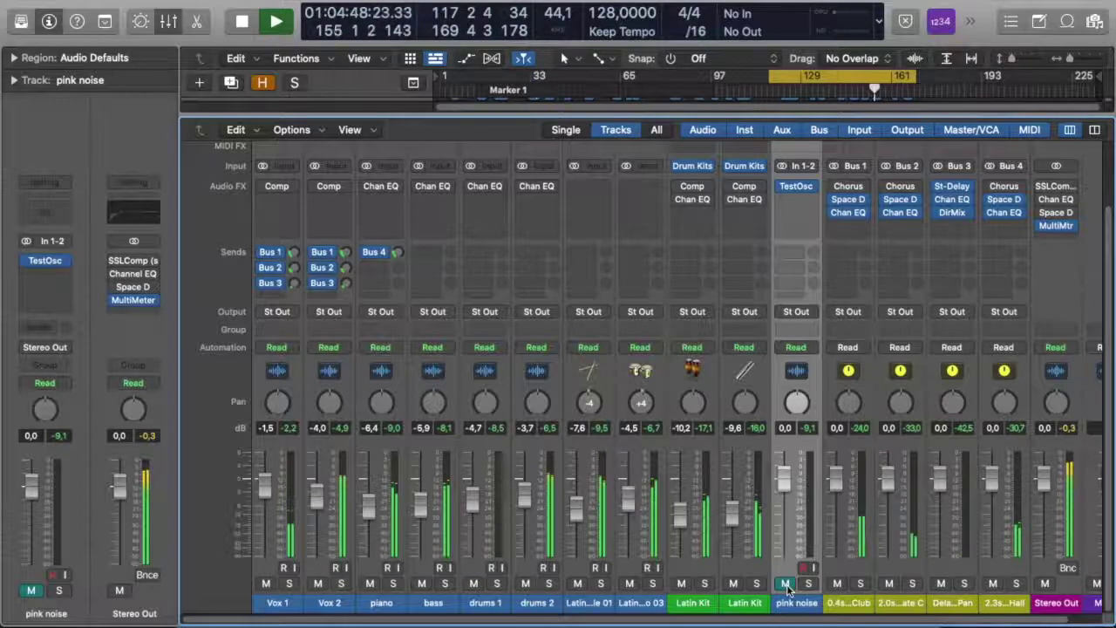
key(space)
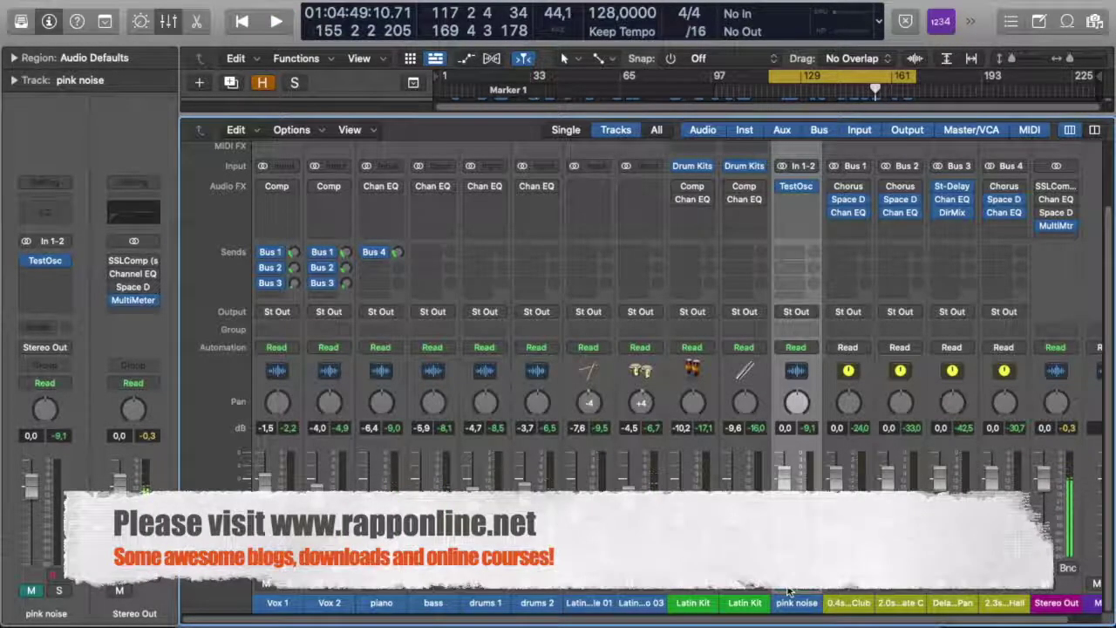